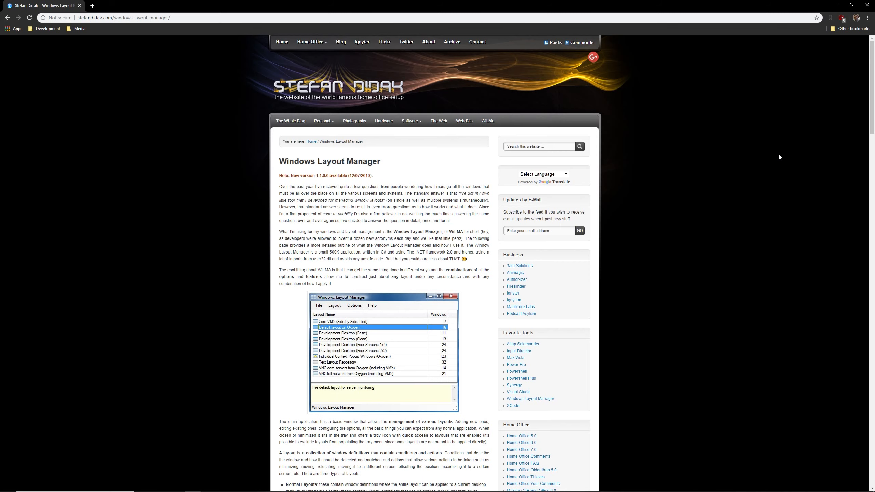
drag(873, 98, 861, 448)
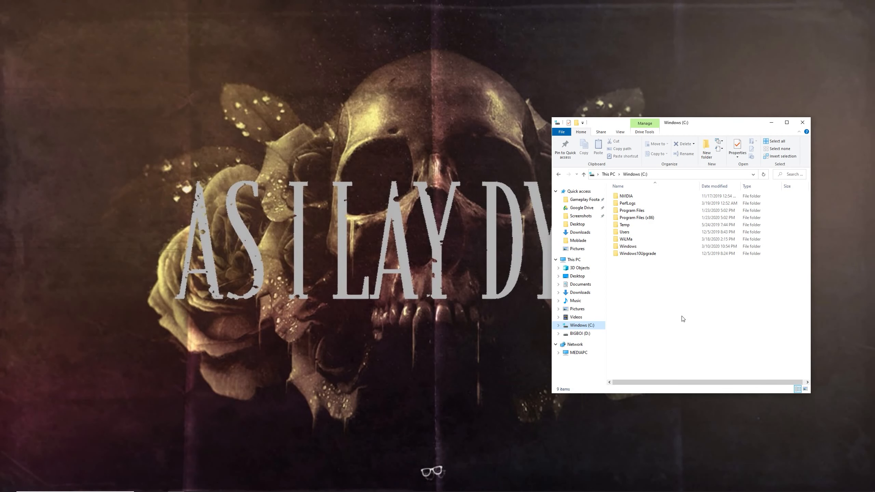
- Launch the WinLayoutManager application from the WiLMa folder on the C: drive and allow it to make changes
double_click(665, 241)
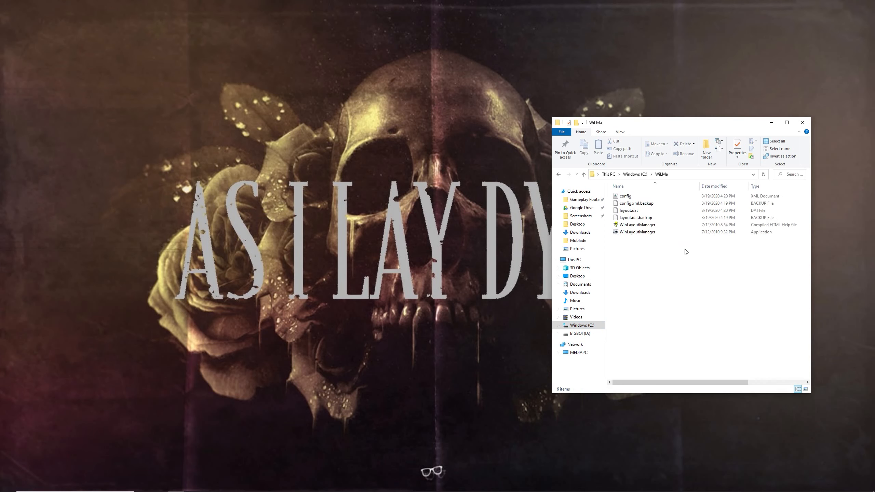
double_click(678, 232)
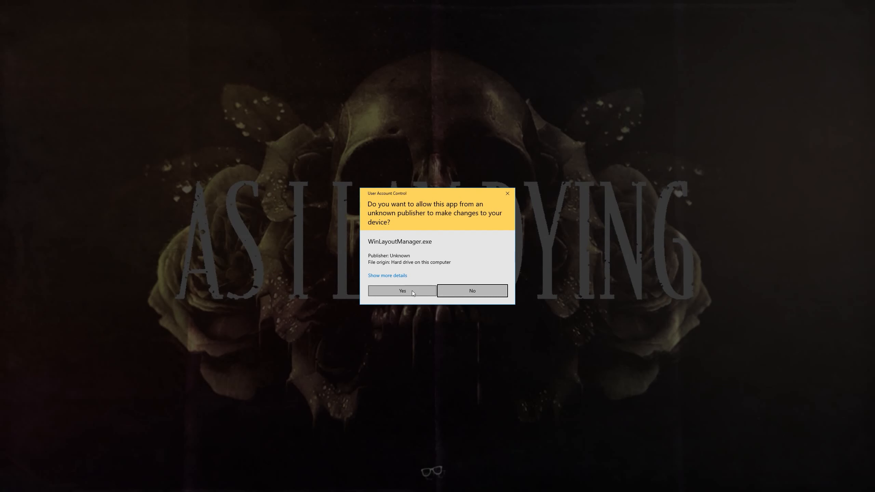
click(412, 291)
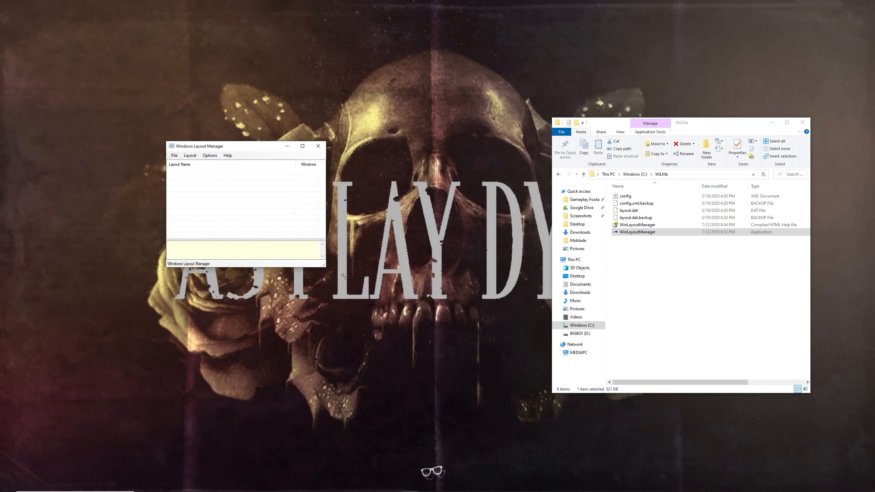
- Add a new layout named Streaming
click(190, 156)
click(195, 173)
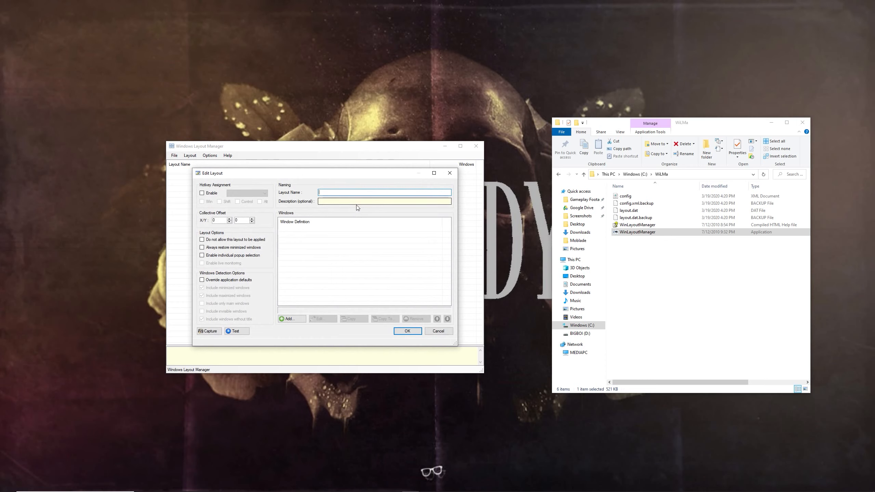
text(Strea)
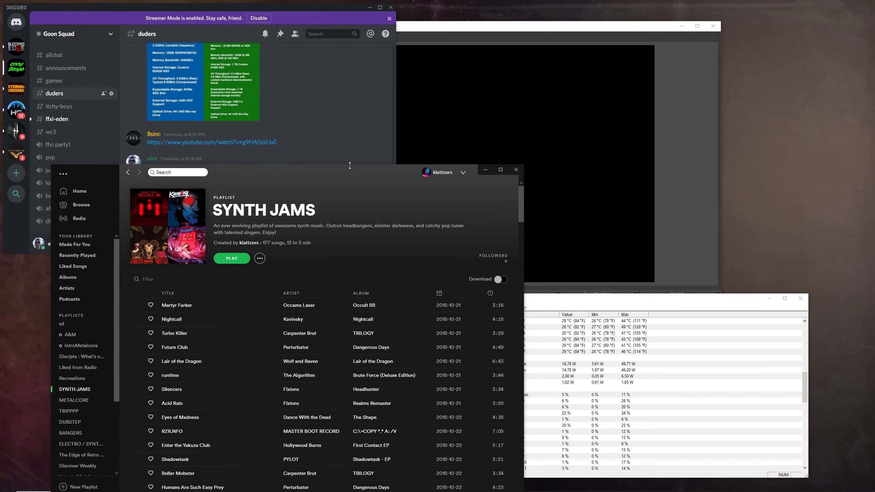
- Place Spotify directly below Discord at the same width, and reposition and shrink the OBS window
drag(370, 178, 300, 269)
drag(471, 306, 397, 309)
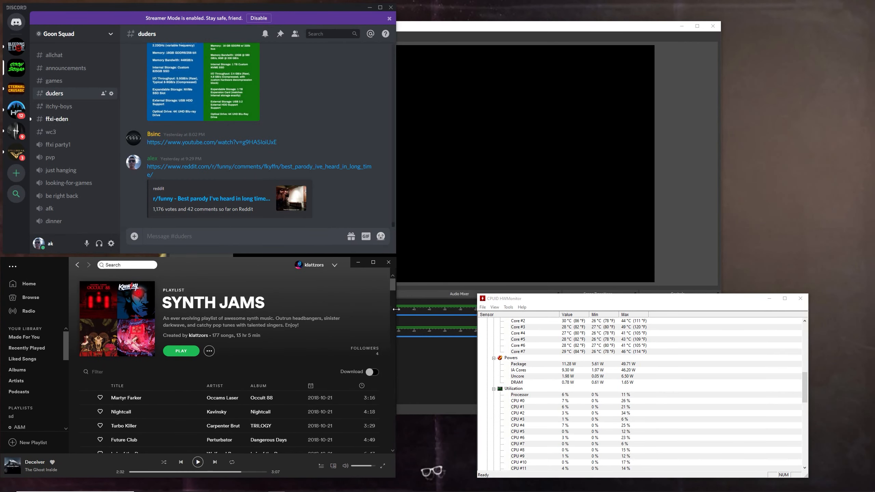
click(464, 28)
drag(464, 27, 528, 21)
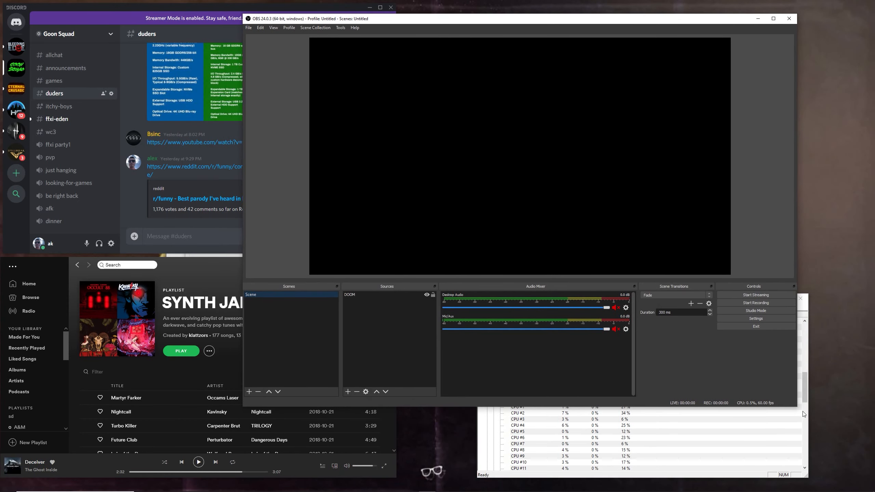
drag(803, 412, 602, 324)
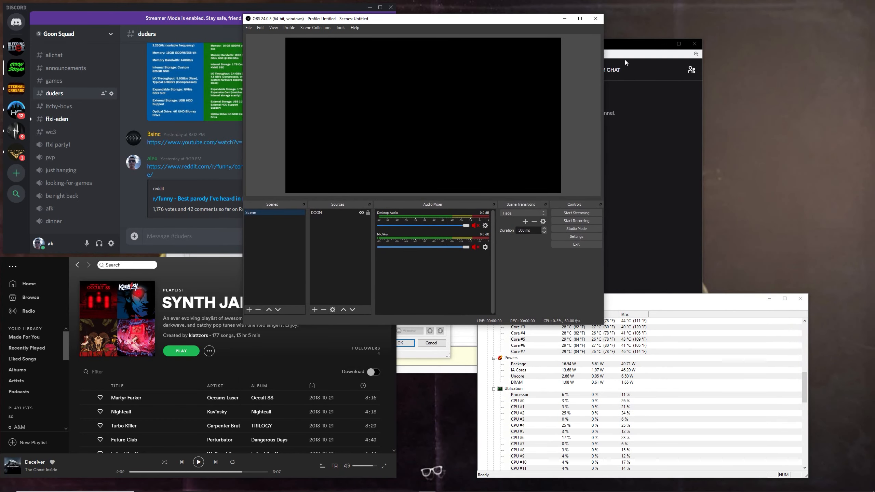
- Move the Twitch stream chat window to the screen's upper-right corner and stretch it down to nearly full height
drag(624, 45, 793, 11)
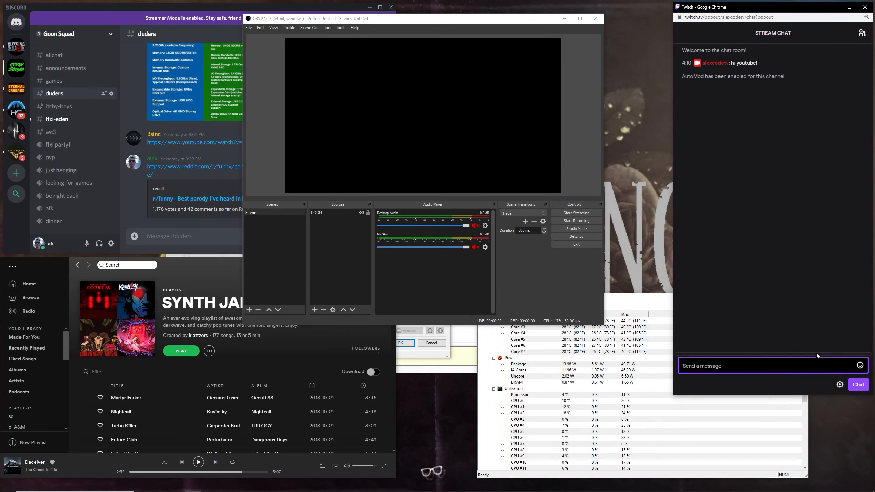
drag(817, 394, 817, 399)
drag(818, 396, 814, 473)
- Move HWMonitor and OBS clear of the Discord and Spotify windows, and narrow those two windows
drag(636, 301, 540, 345)
drag(430, 22, 593, 24)
drag(396, 172, 335, 174)
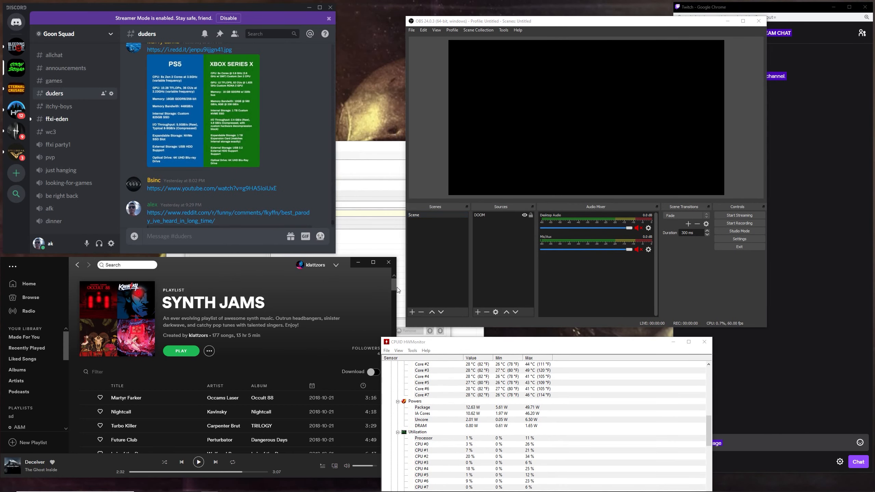
drag(396, 292, 344, 292)
- Fit the OBS window between Discord and the Twitch chat, and place HWMonitor directly beneath it
drag(517, 23, 435, 10)
drag(686, 314, 673, 323)
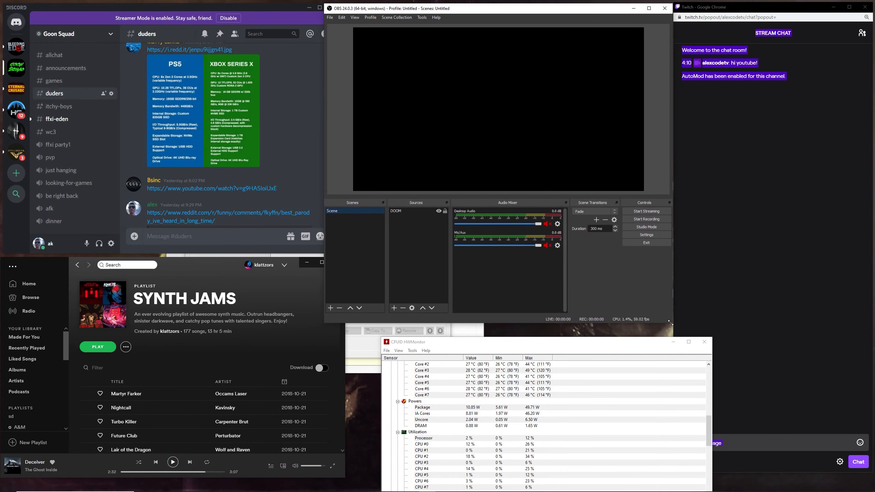
drag(324, 104, 347, 105)
drag(336, 107, 346, 107)
drag(576, 342, 537, 330)
click(768, 277)
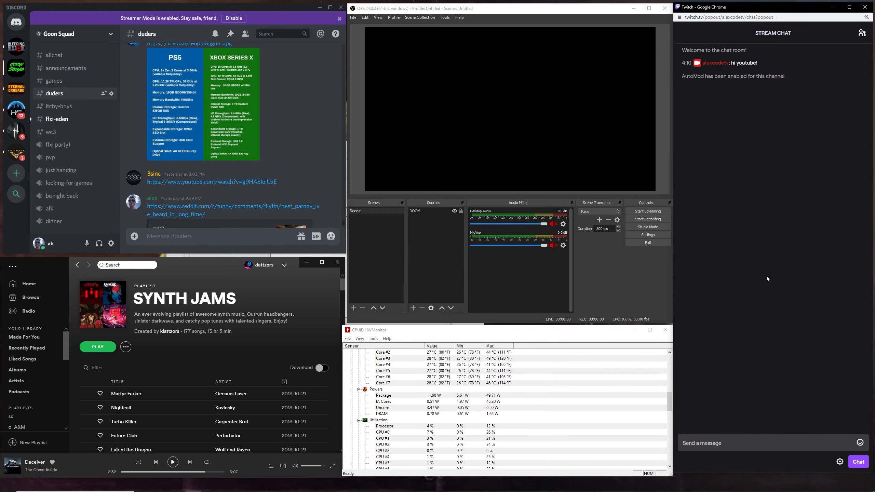
- Return to the Streaming layout's settings and capture all currently open windows into it
click(410, 489)
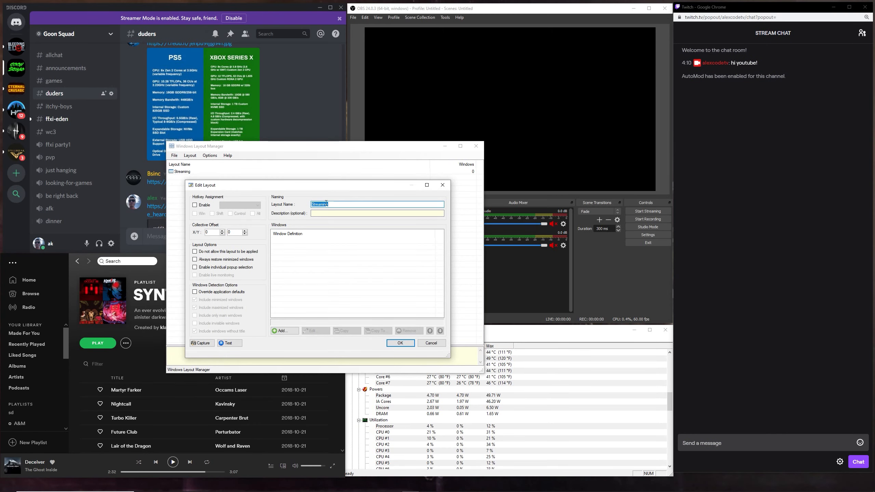
click(202, 343)
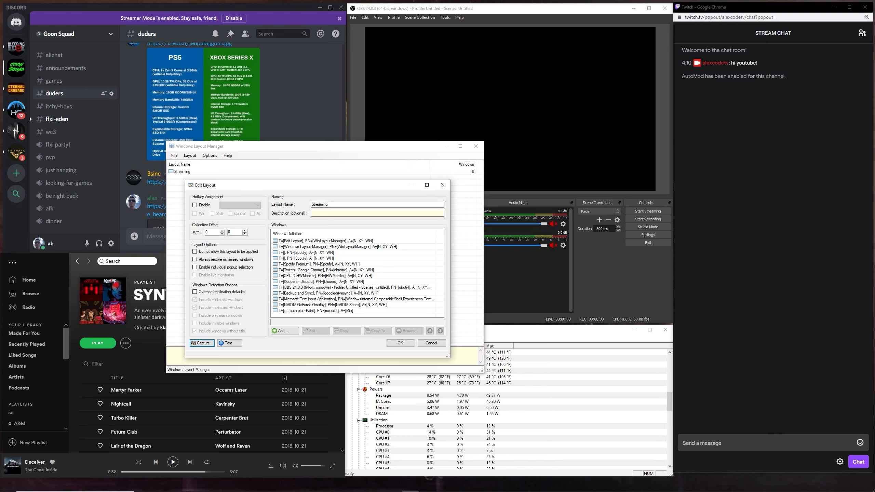
- Remove the Backup and Sync, Microsoft Text Input Application, NVIDIA GeForce Overlay and Paint window definitions from the layout
click(315, 311)
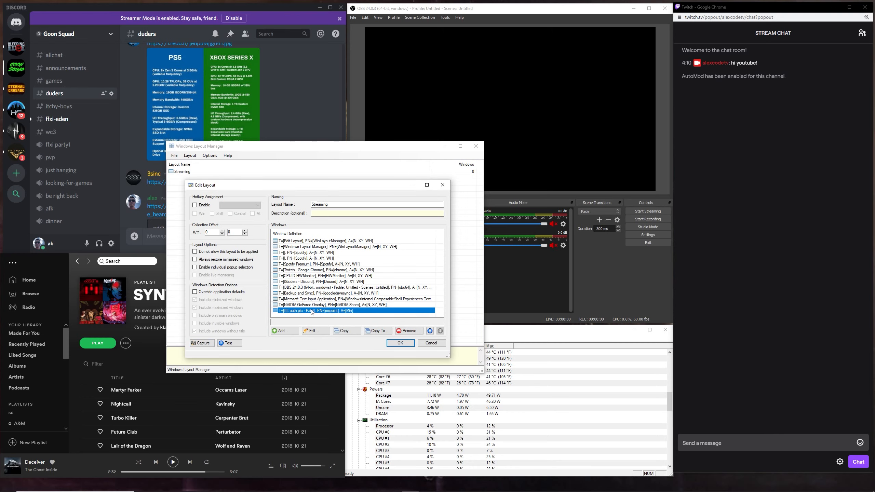
shift+click(302, 293)
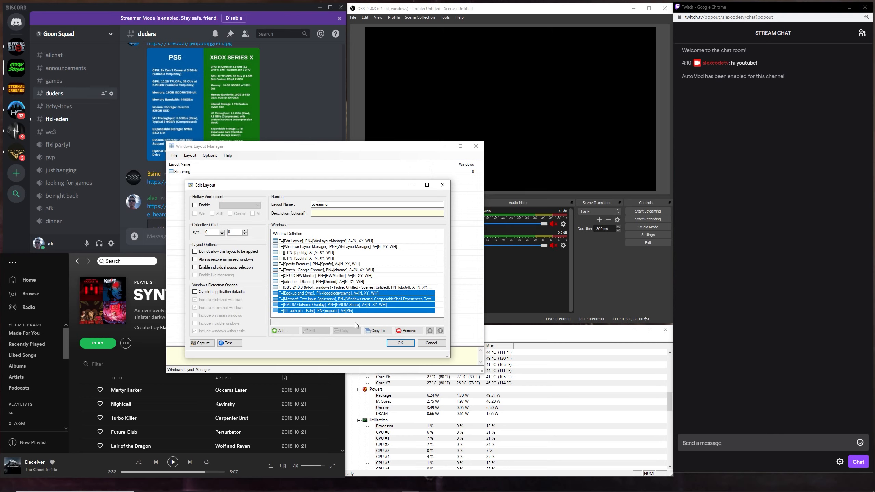
click(340, 316)
drag(338, 315, 352, 296)
key(Delete)
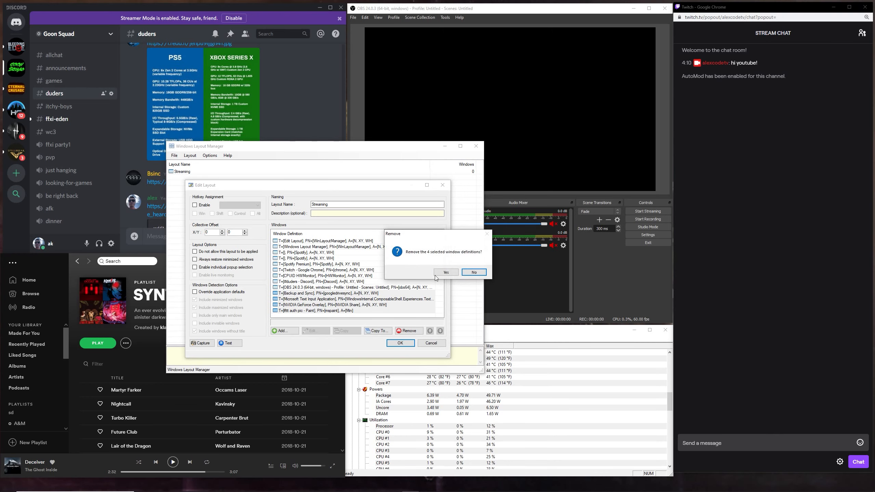
click(446, 272)
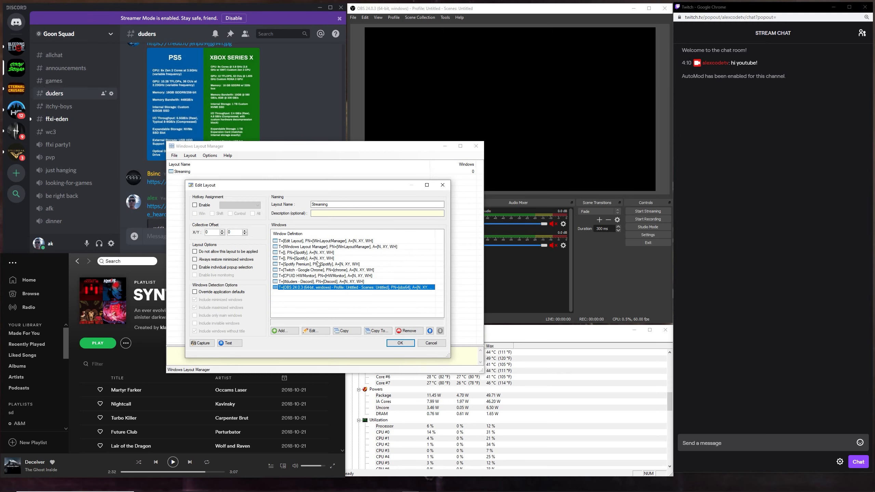
- Remove the two untitled Spotify definitions and the WinLayoutManager definitions from the layout
drag(319, 260, 316, 255)
key(Delete)
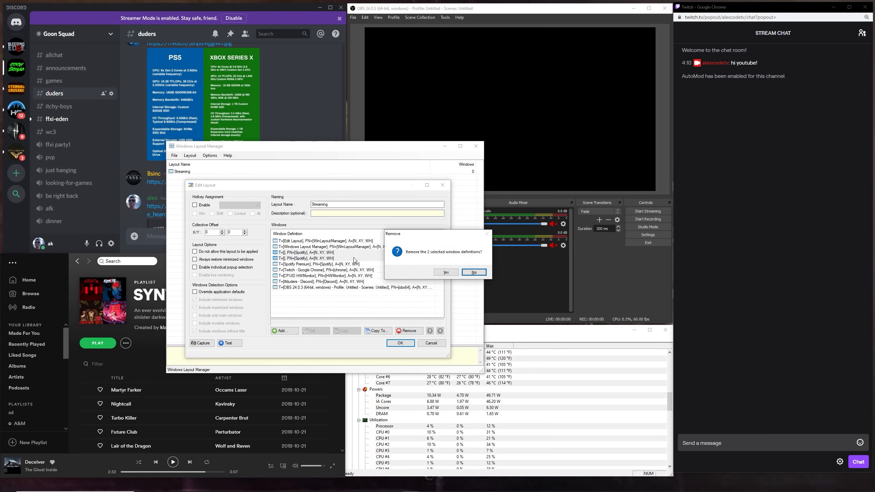
click(445, 272)
- Make the Streaming layout always restore minimized windows, and apply the saved layout
click(227, 260)
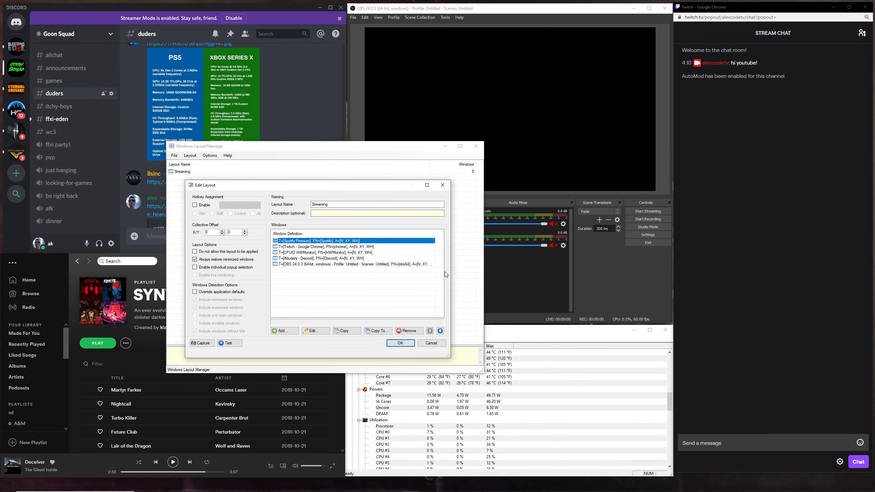
click(400, 343)
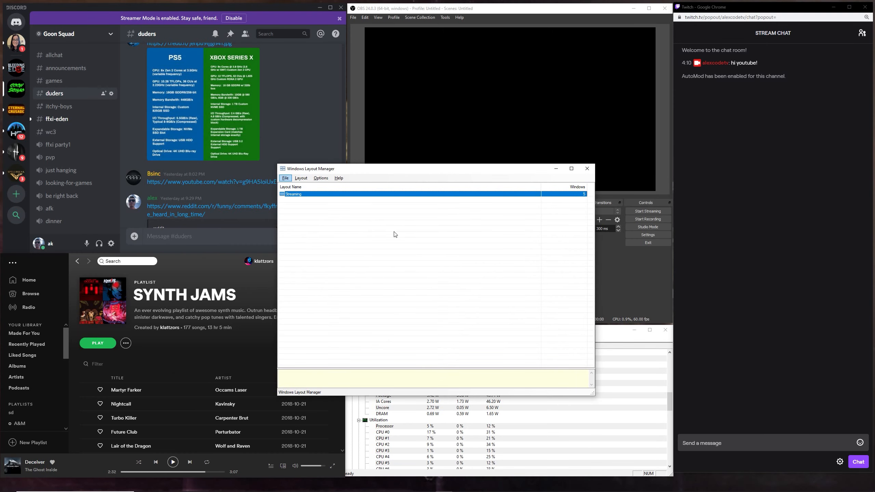
click(301, 178)
click(308, 188)
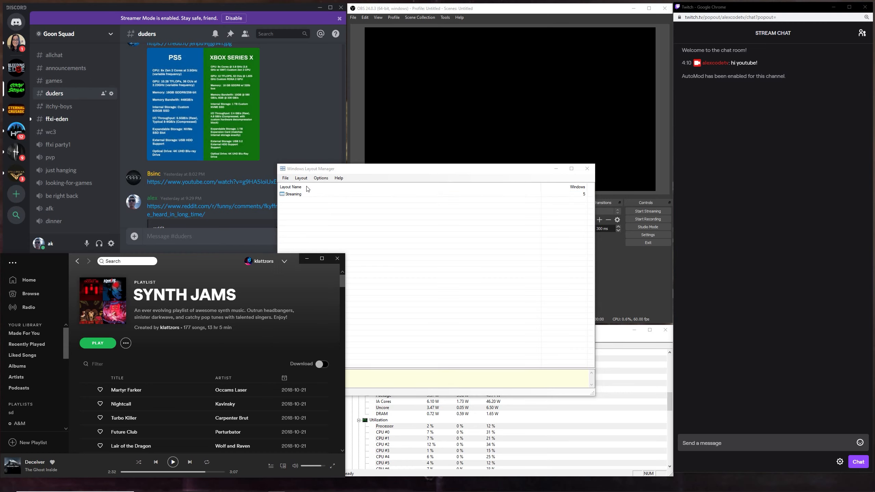
- Disarrange the desktop by enlarging Discord and moving Spotify, the Twitch chat, OBS and the layout manager out of place
drag(330, 171, 483, 160)
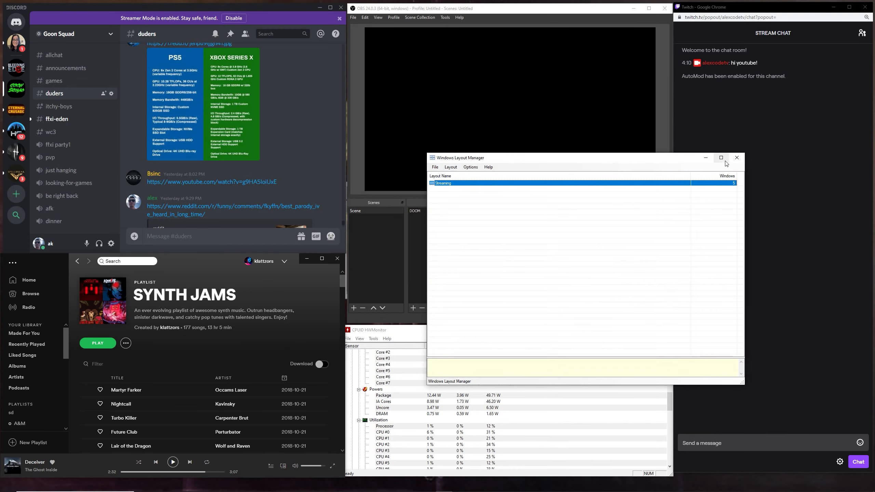
drag(172, 7, 320, 84)
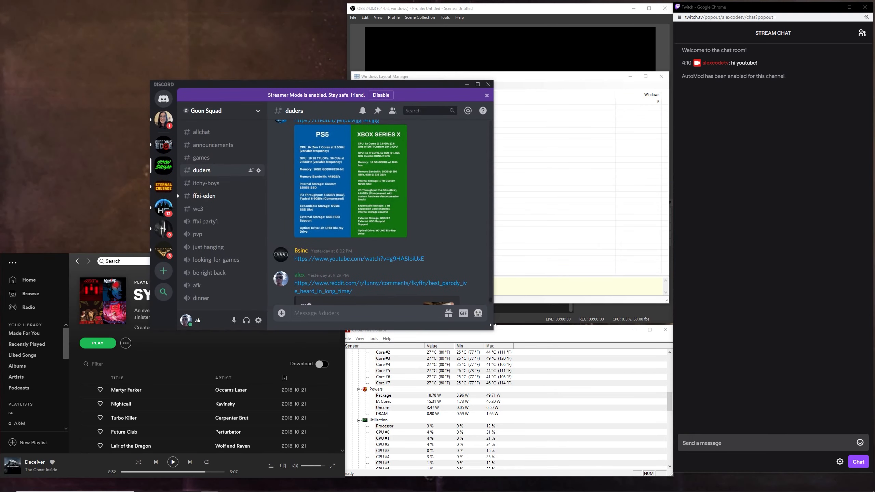
drag(494, 330, 728, 393)
drag(101, 258, 502, 149)
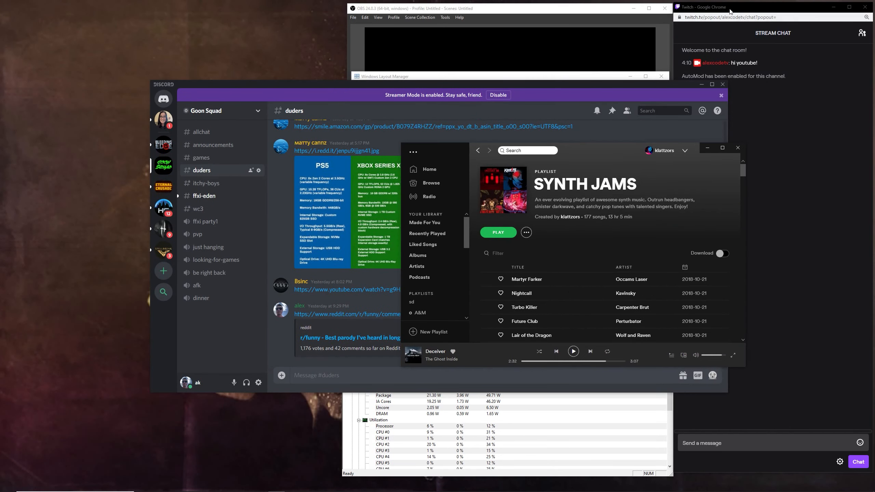
drag(757, 6, 350, 269)
drag(517, 9, 337, 99)
drag(493, 416, 778, 423)
click(737, 100)
- Shift Discord and Spotify further out of place, and make HWMonitor a narrow, full-height window
drag(603, 85, 443, 37)
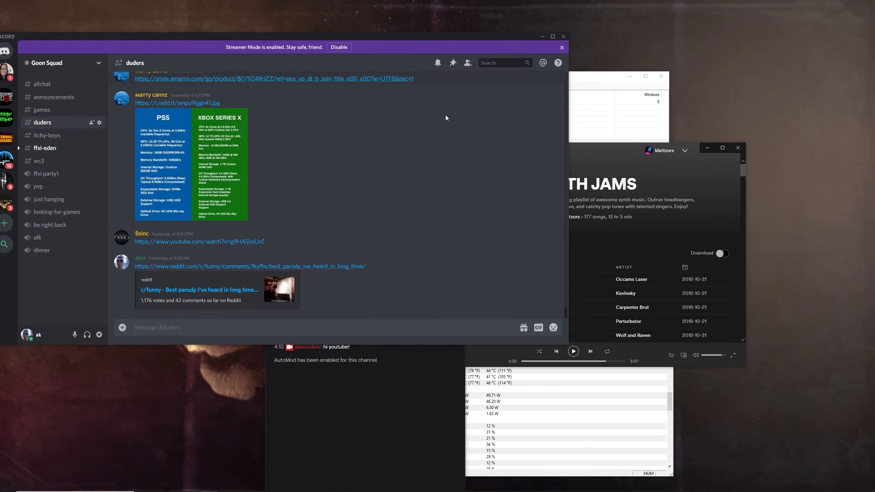
drag(620, 147, 817, 174)
click(565, 418)
drag(534, 328, 608, 90)
drag(747, 239, 580, 491)
click(601, 80)
drag(601, 80, 724, 58)
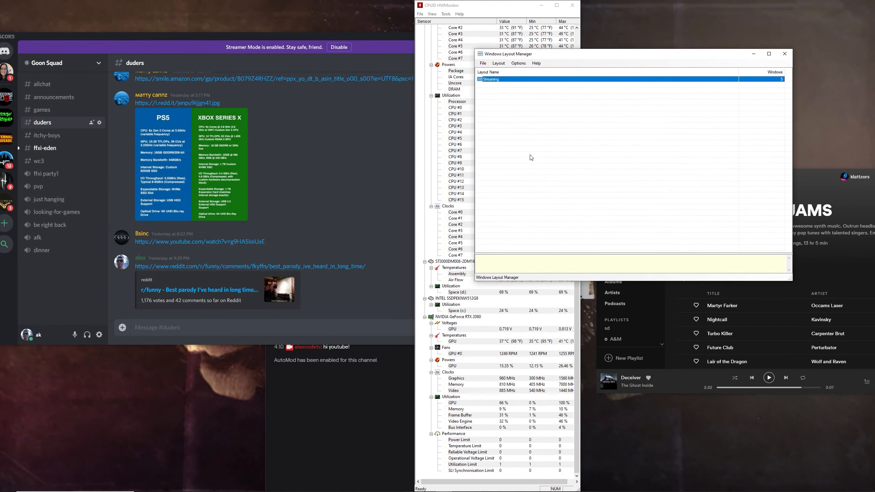
- Apply the Streaming layout to rearrange the scattered windows, and move the layout manager window clear of OBS's title bar
click(499, 64)
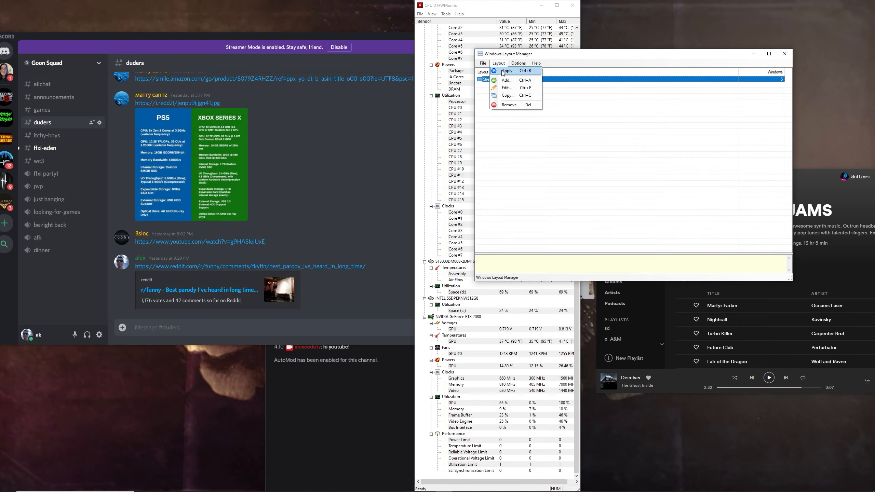
click(505, 71)
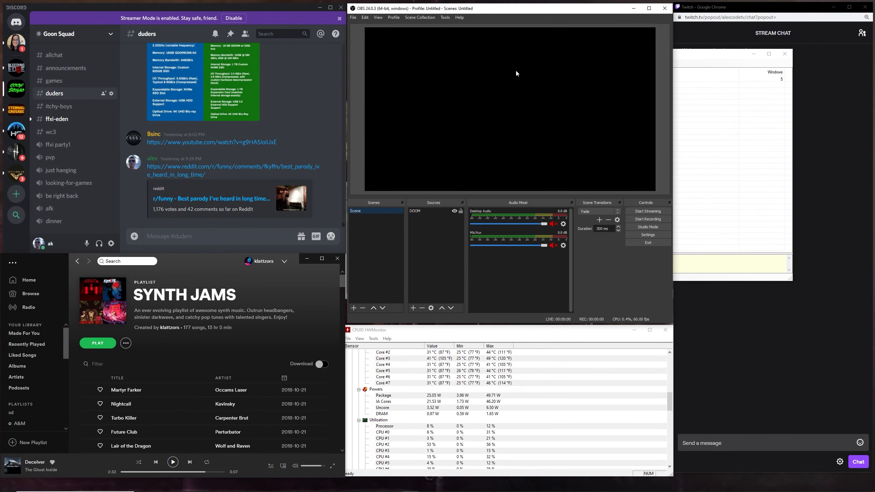
drag(696, 55, 754, 153)
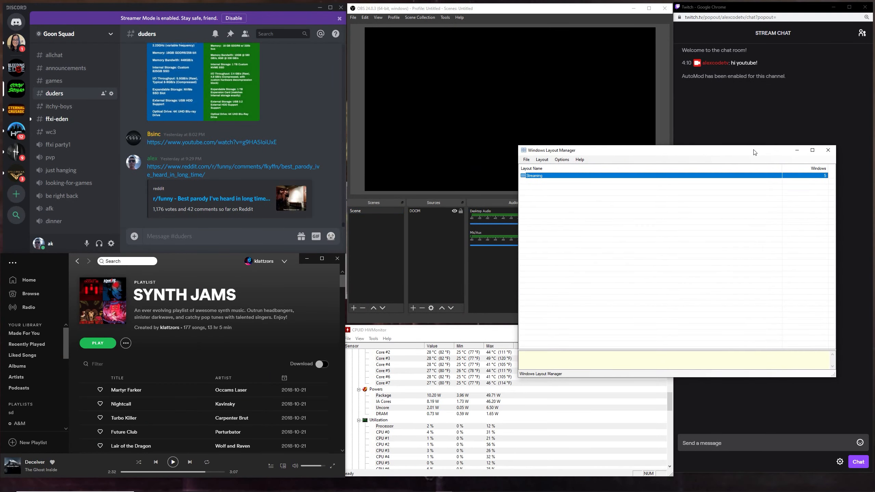
- Enable a hotkey for the Streaming layout and assign it to the Home key
double_click(547, 179)
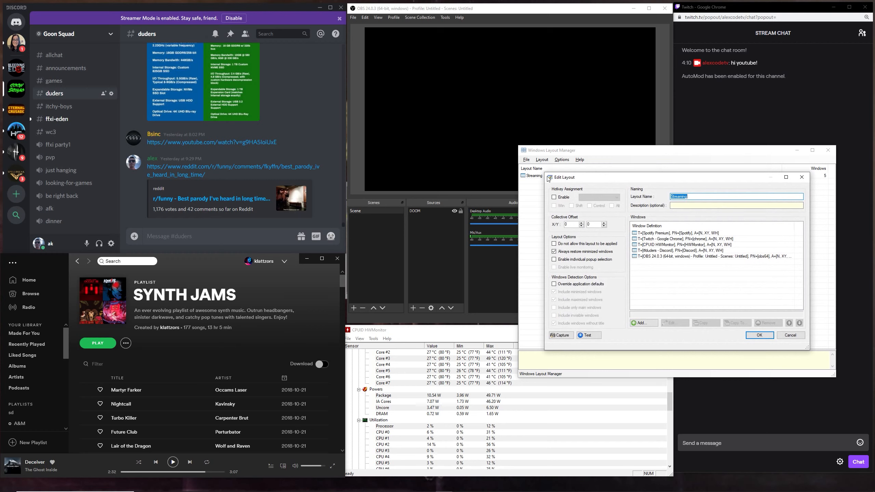
click(556, 200)
click(600, 197)
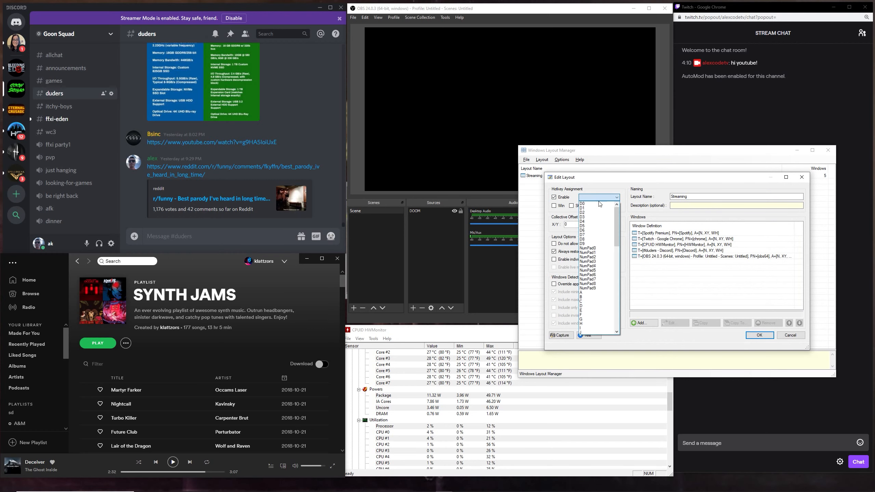
drag(617, 219, 630, 308)
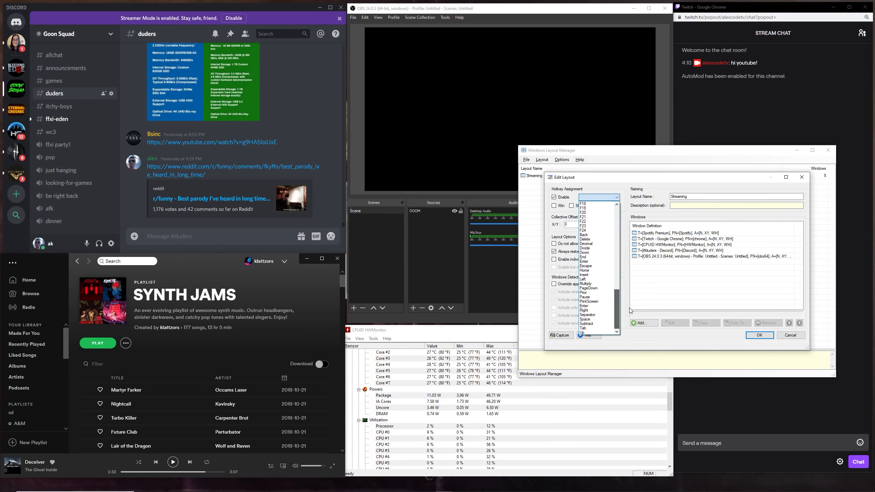
click(586, 270)
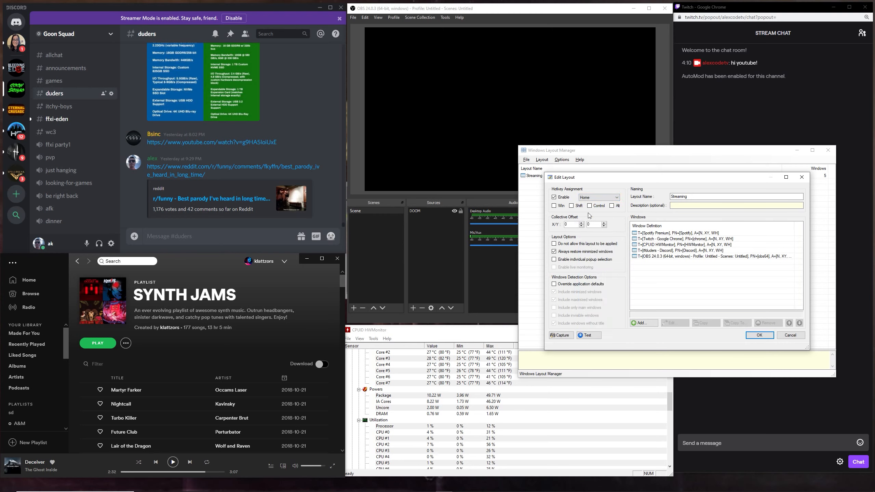
- Save the Streaming layout's hotkey assignment, and reopen the layout to review the matching, position and size settings of its Discord window definition
click(754, 336)
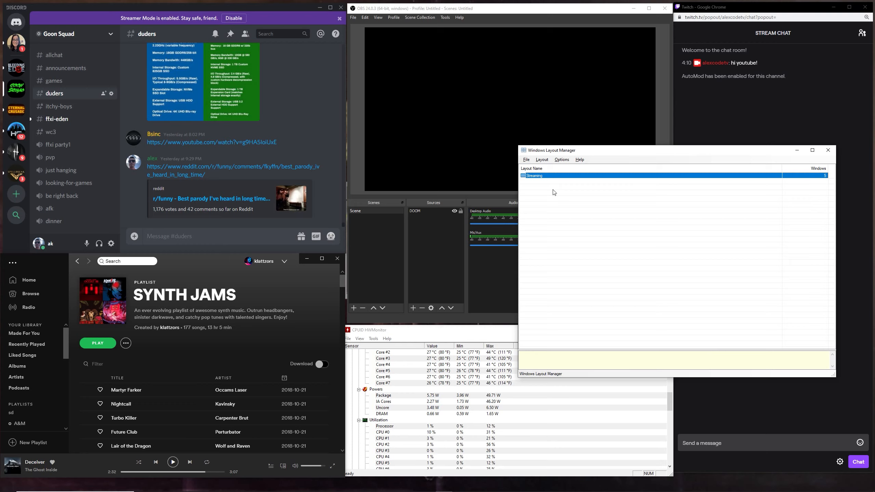
double_click(541, 178)
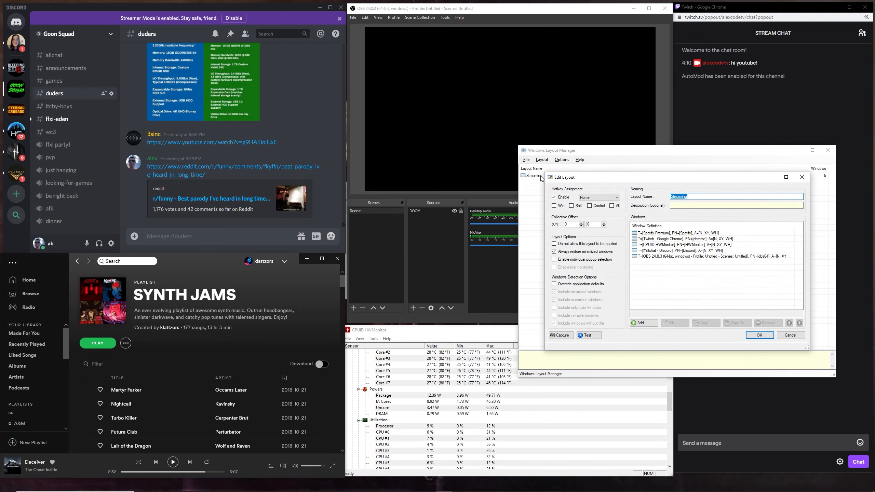
click(670, 245)
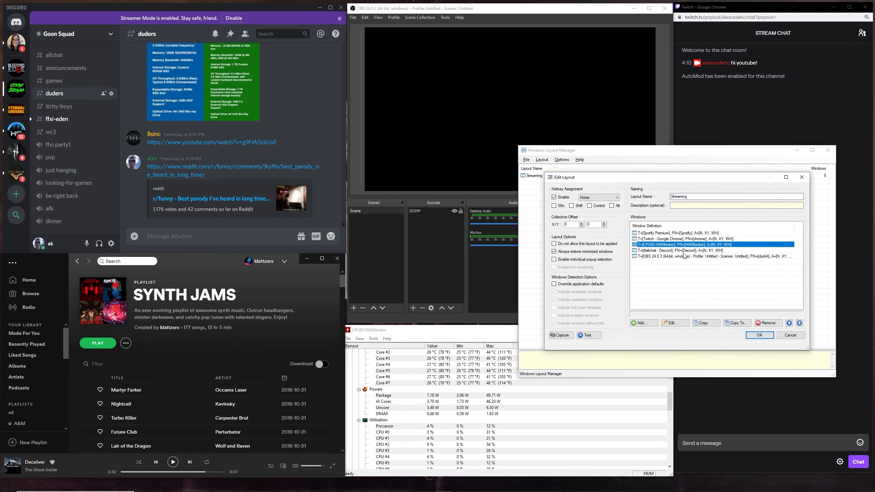
click(684, 251)
click(687, 257)
double_click(686, 251)
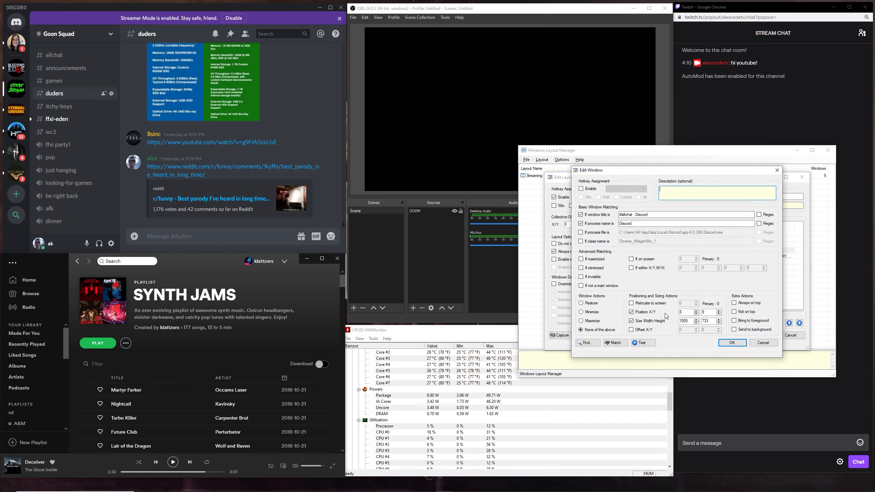
click(726, 344)
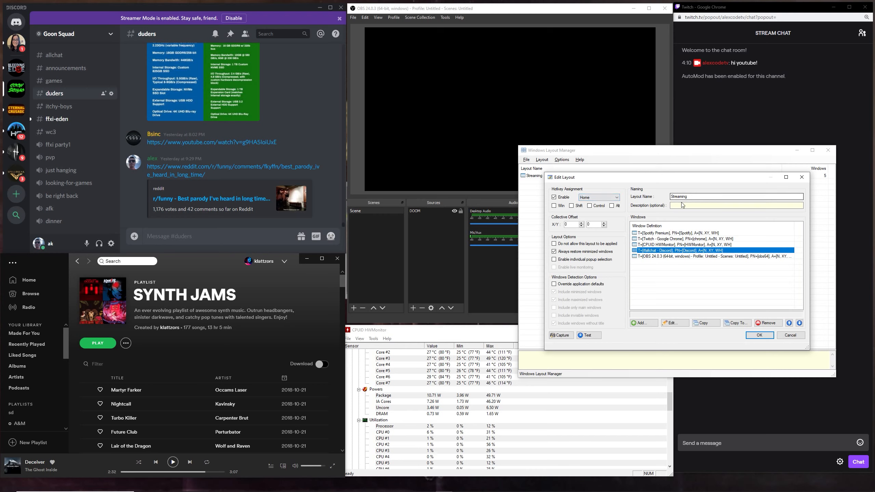
- Turn off window title matching for the Streaming layout's Discord definition, leaving only the process name condition, and save the layout
double_click(704, 250)
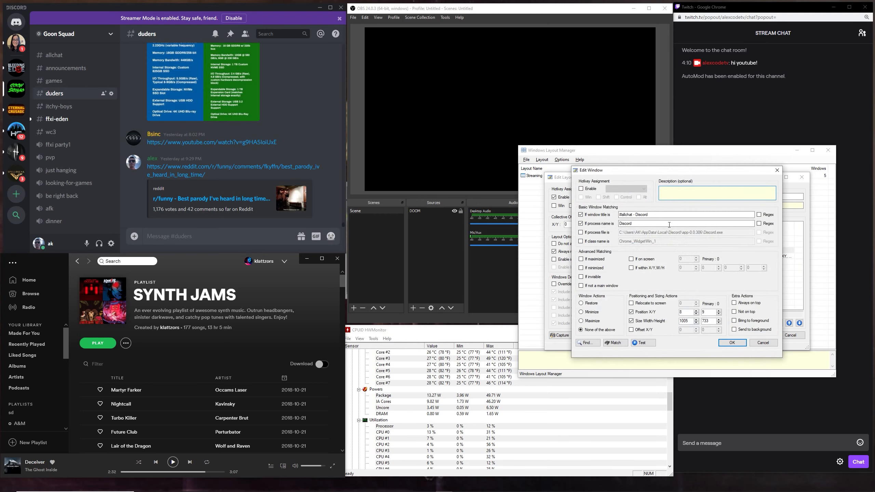
drag(636, 214, 608, 213)
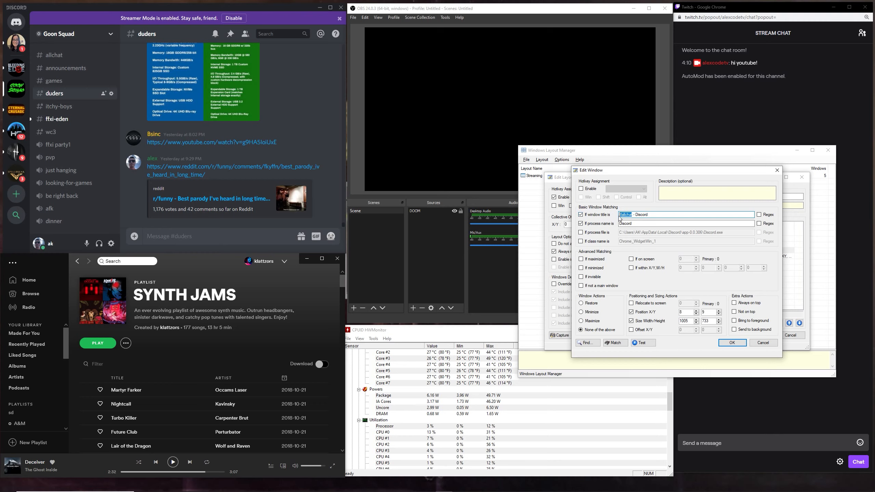
click(658, 215)
click(581, 215)
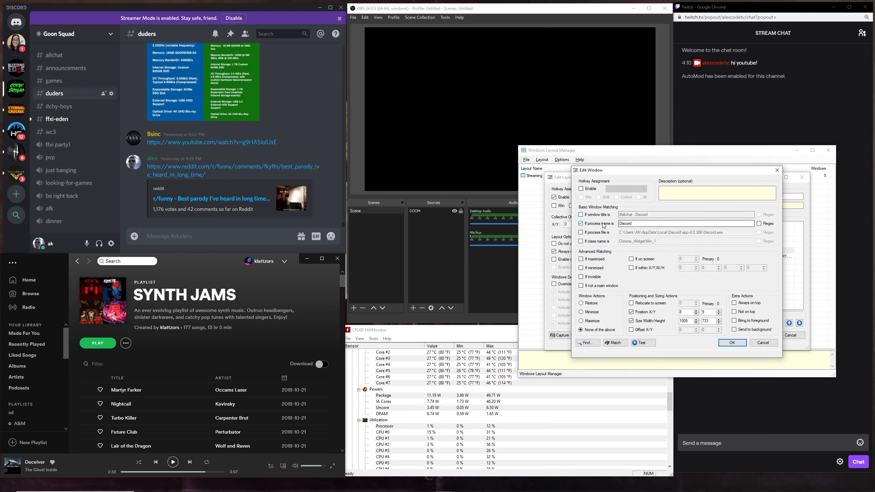
click(732, 343)
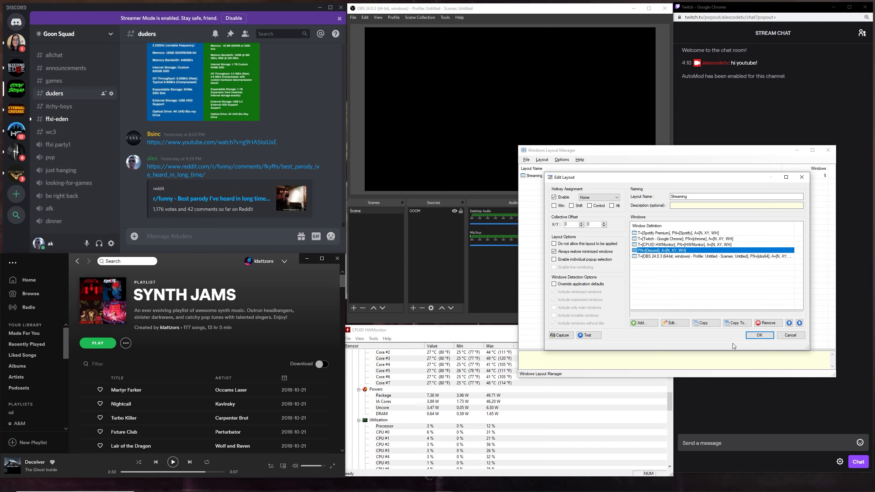
click(754, 336)
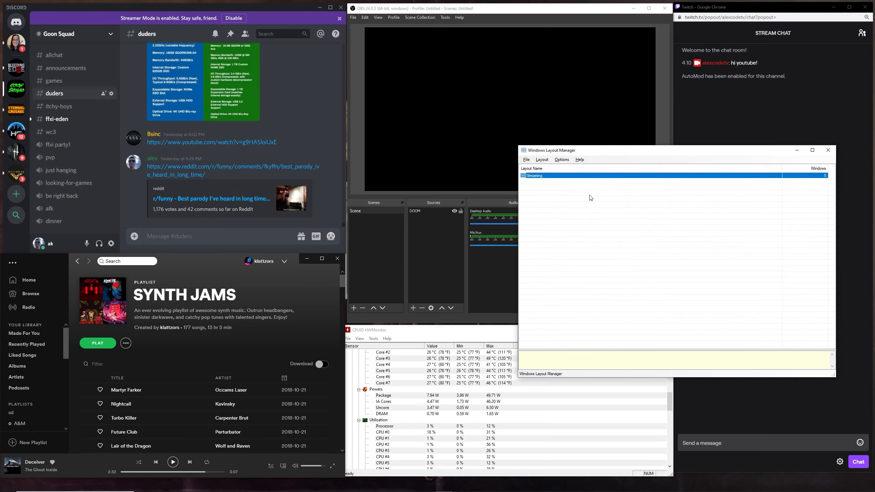
- Review the Windows Layout Manager configuration, including the option to show the restore dialog after applying a layout, and close it
click(560, 159)
click(567, 168)
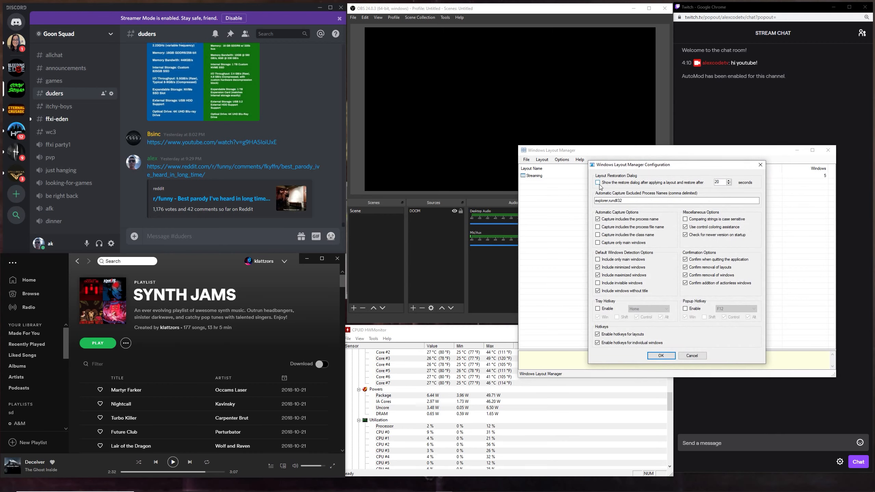
click(661, 356)
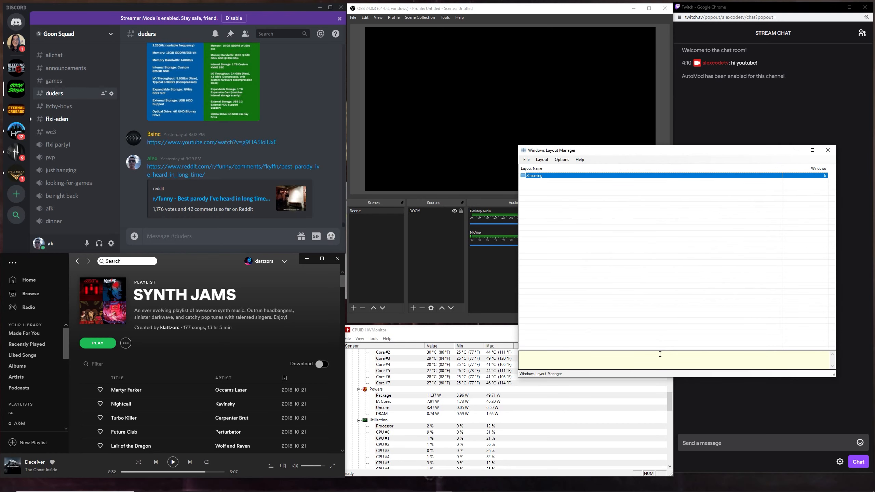